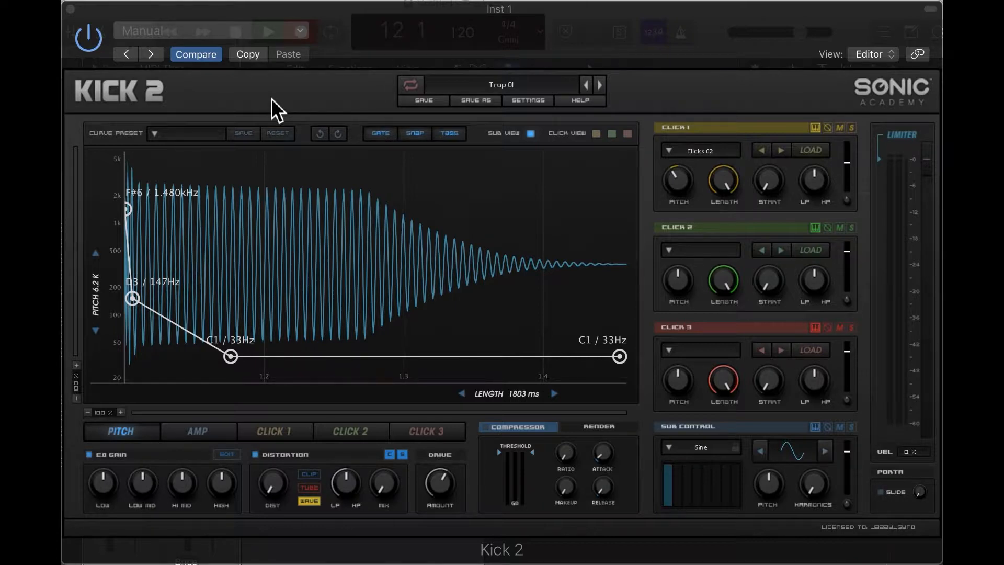
Examine the preset browser's Factory, User and DLC banks and the plug-in's settings page, leaving the Trap 01 preset loaded.
left_click(507, 90)
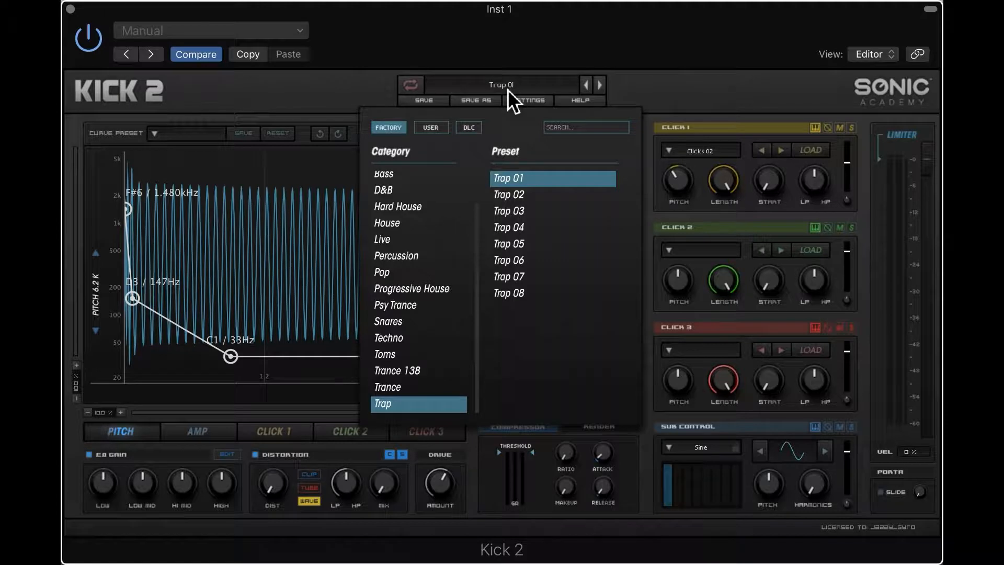
scroll(425, 252, "up", 2)
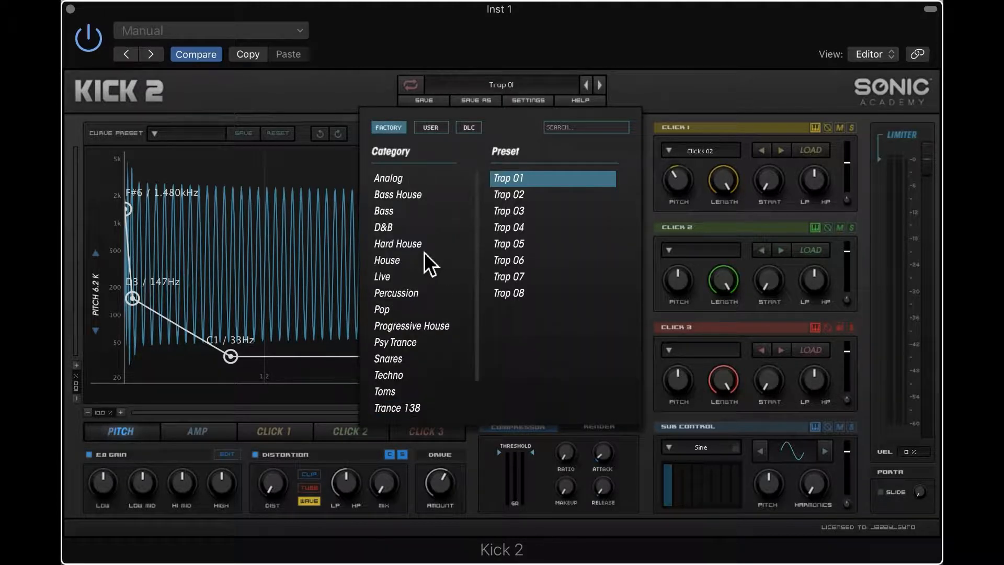
scroll(408, 263, "down", 2)
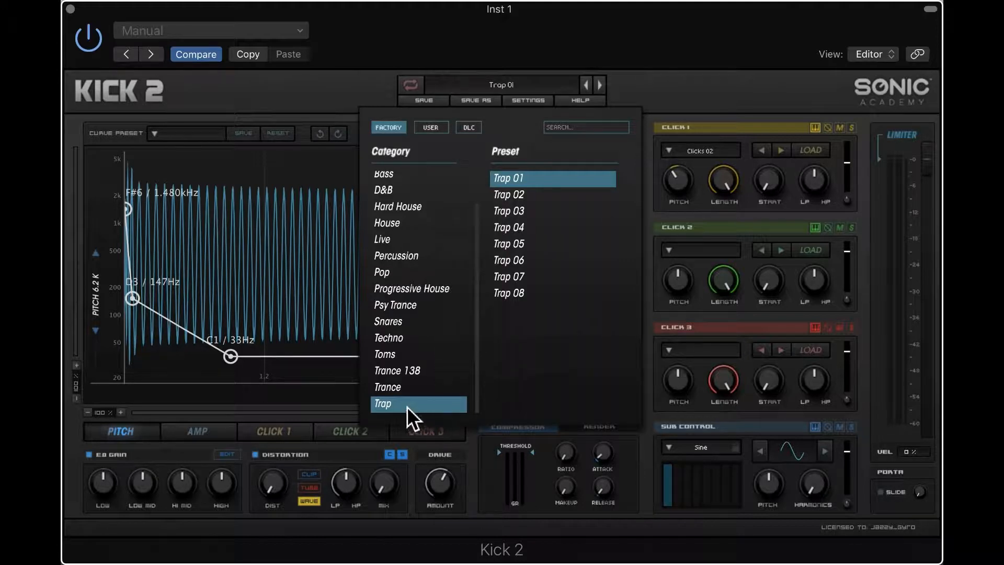
scroll(398, 258, "up", 2)
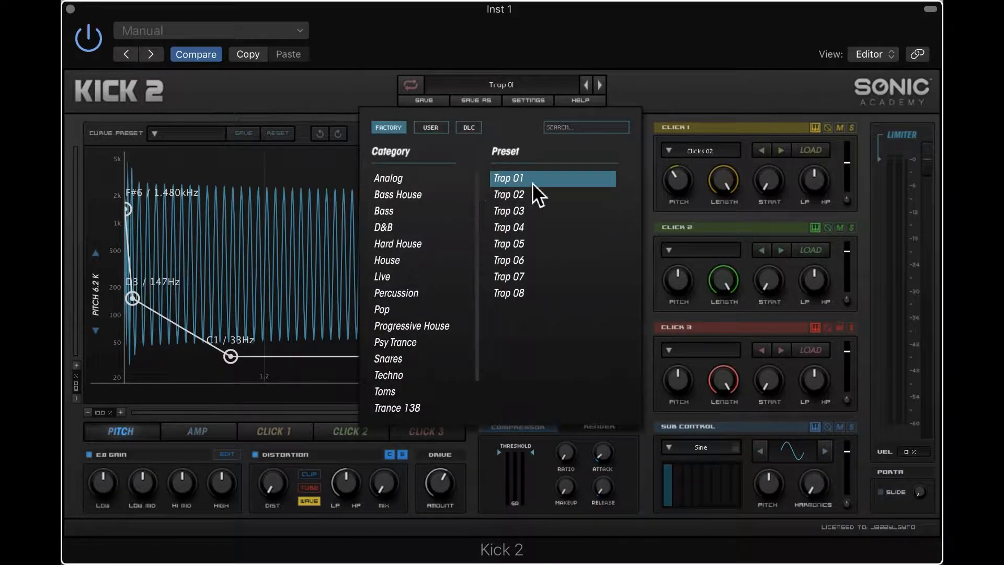
left_click(430, 131)
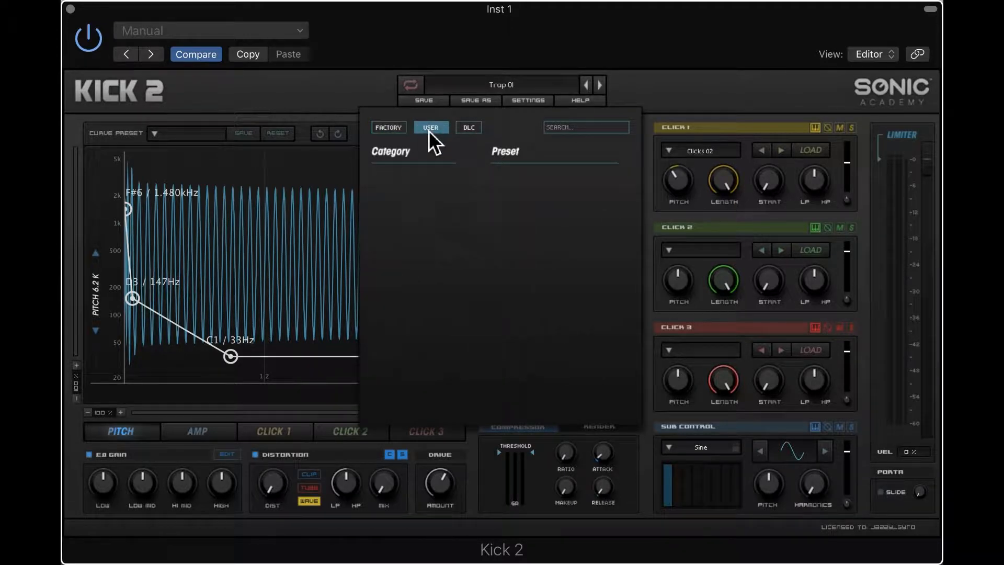
left_click(472, 129)
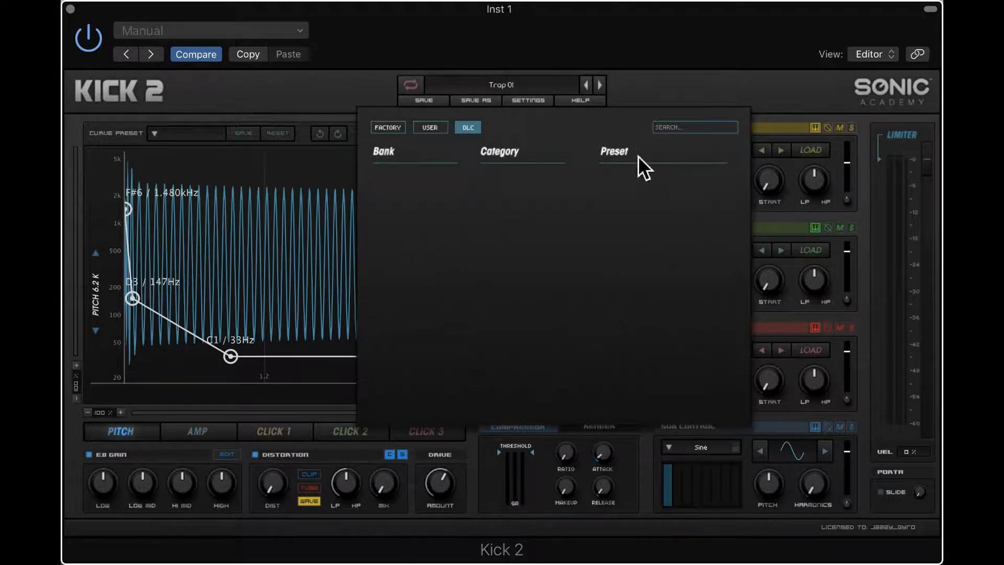
left_click(388, 131)
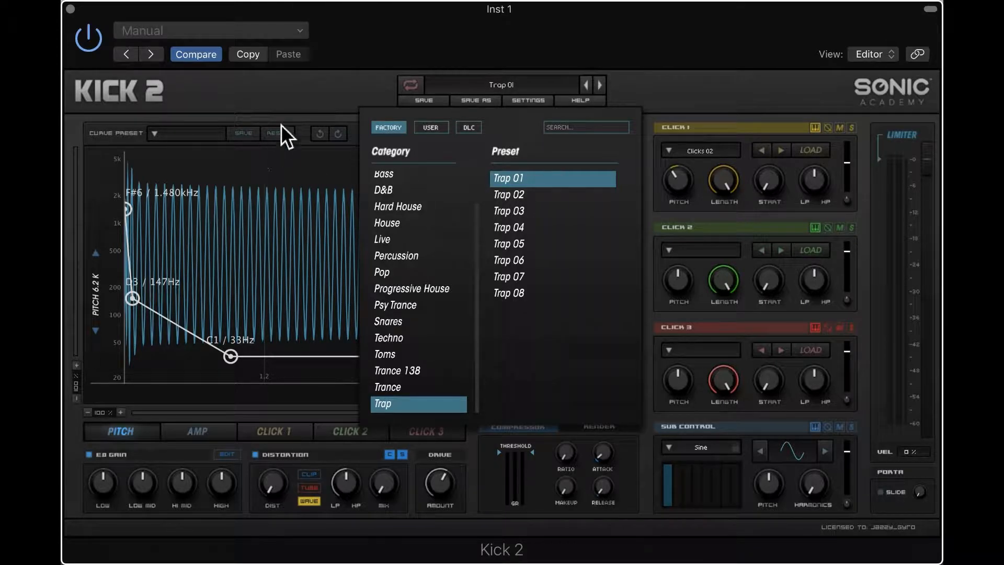
left_click(320, 99)
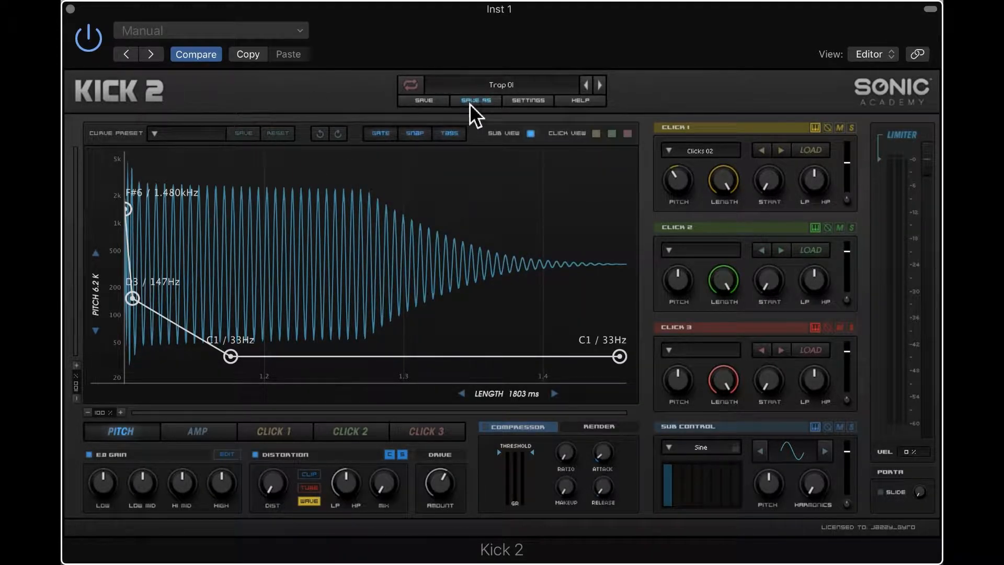
left_click(528, 104)
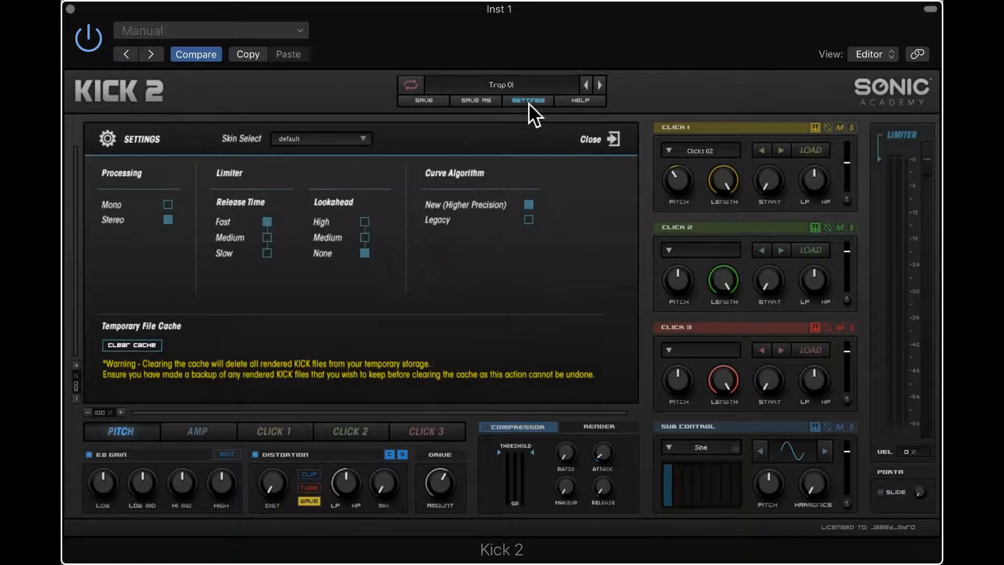
left_click(528, 103)
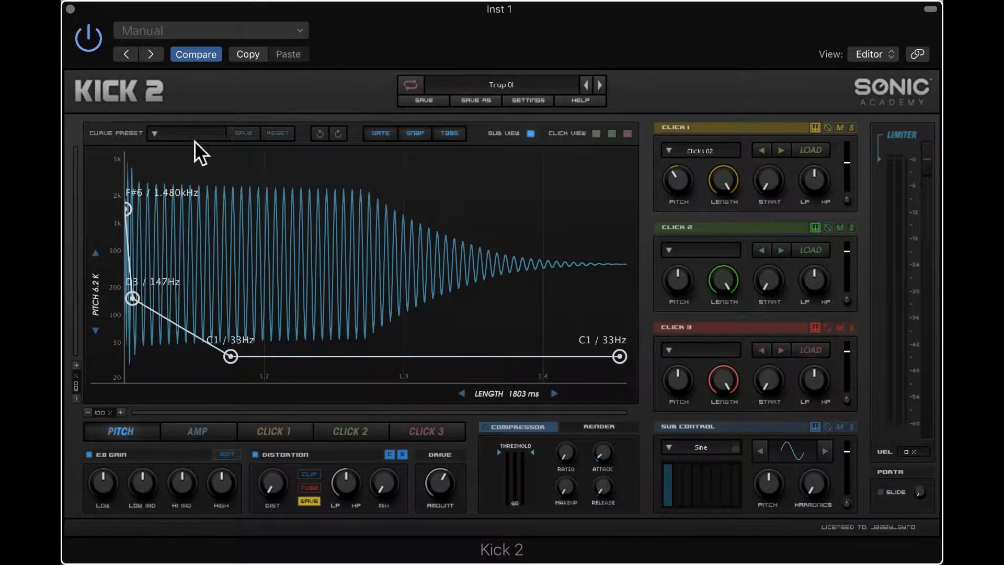
Load the factory curve preset Trap 01 from the Curves category.
left_click(176, 137)
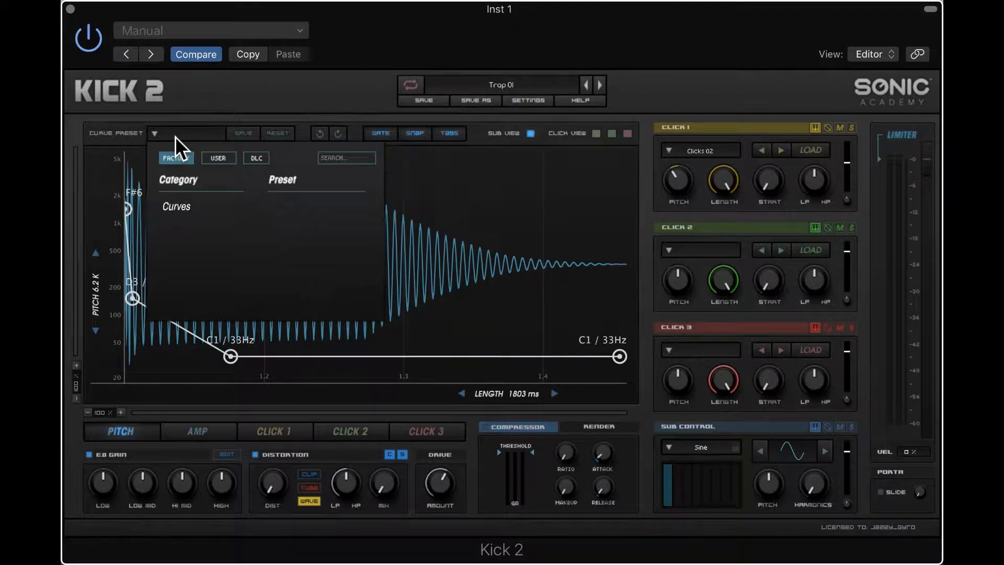
left_click(185, 207)
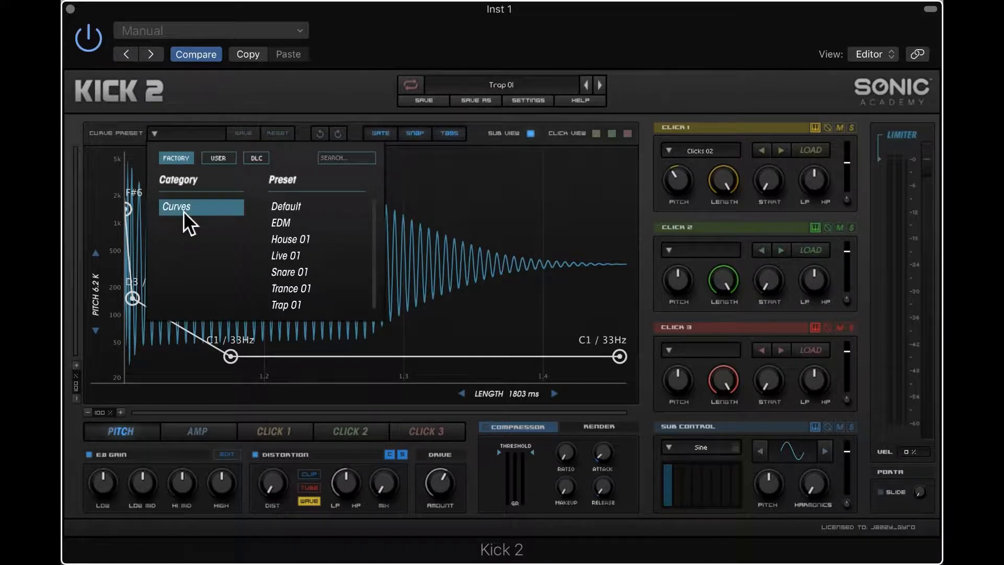
left_click(292, 309)
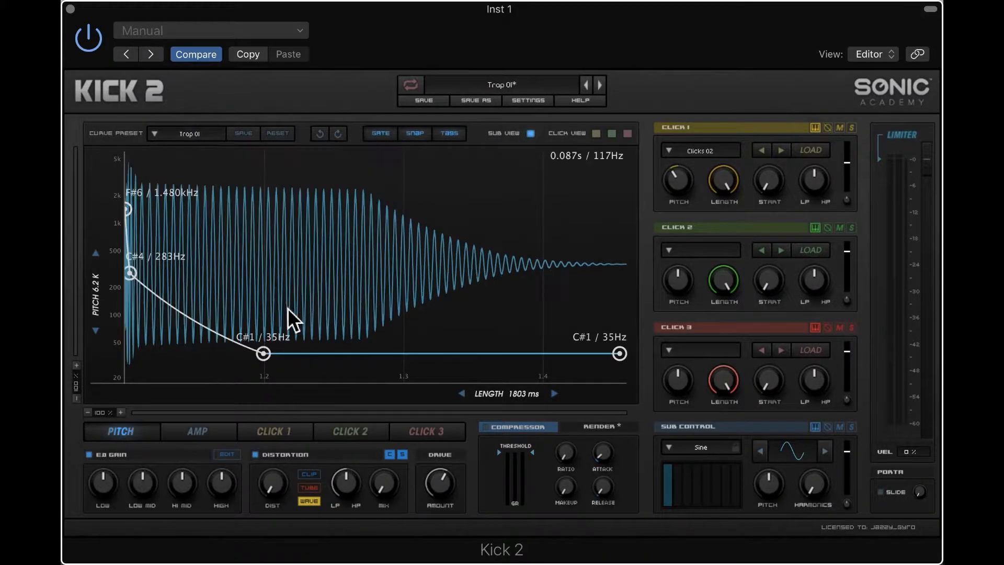
Try the EDM factory curve preset, and return to the Trap 01 curve.
left_click(182, 137)
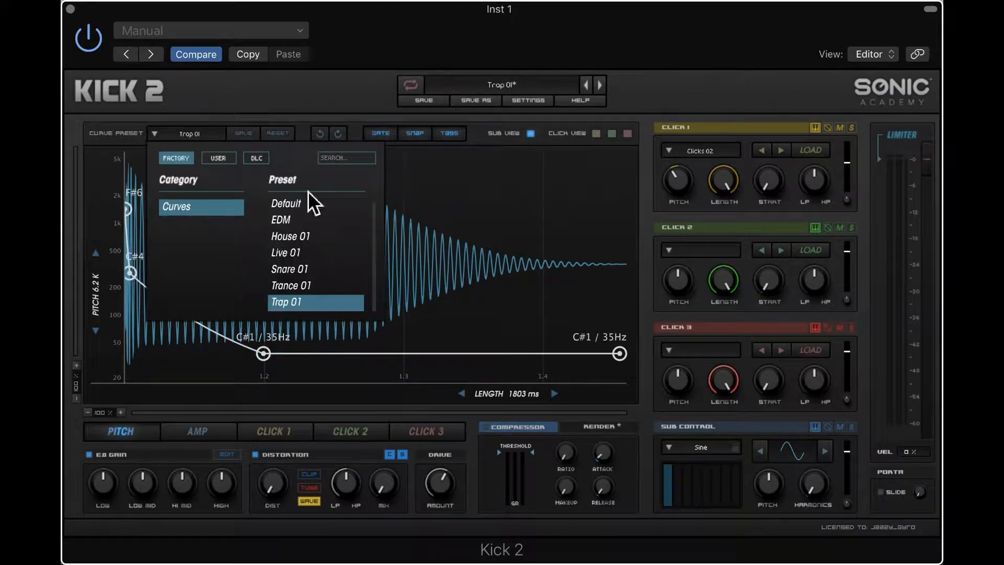
left_click(293, 220)
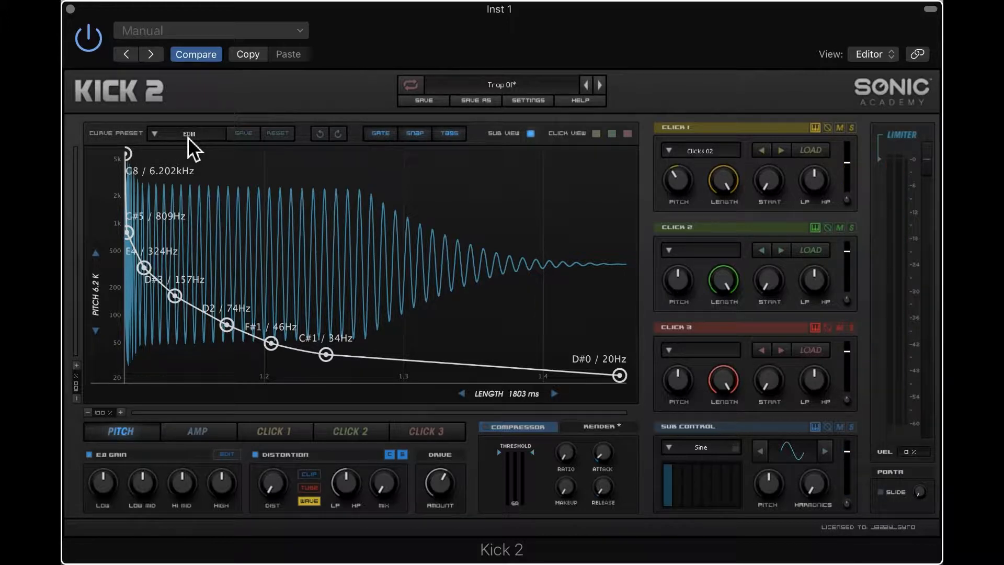
left_click(187, 137)
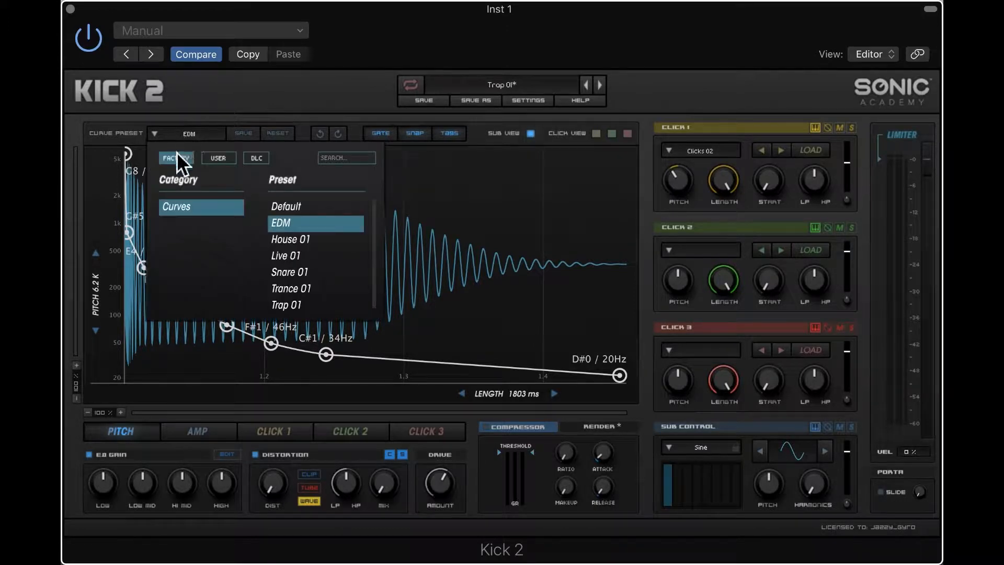
left_click(301, 304)
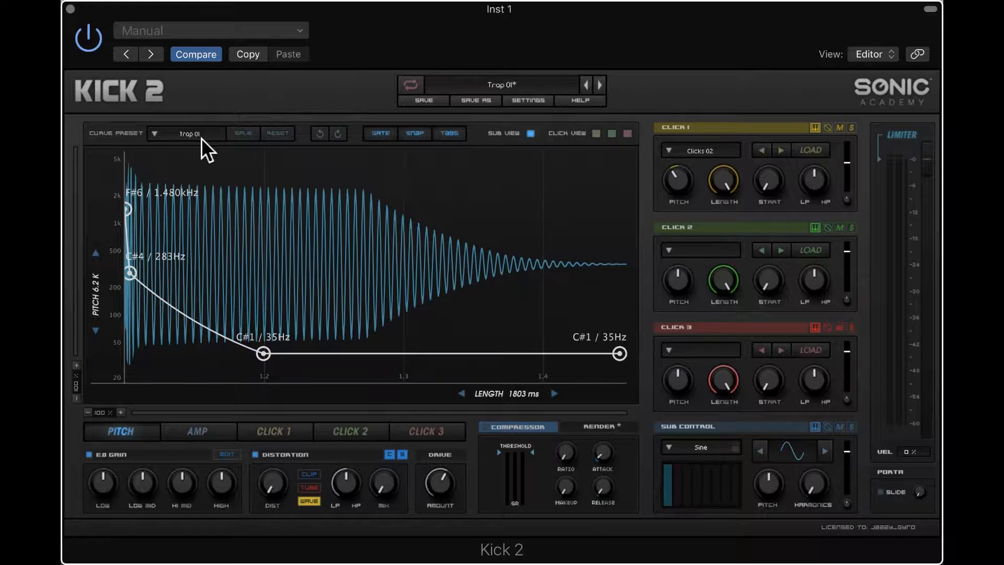
Nudge the pitch curve's third node to about C#1 / 34 Hz with Snap turned off, and re-enable Snap.
left_click(277, 133)
mouse_move(265, 357)
left_mouse_down()
mouse_move(266, 335)
mouse_move(267, 357)
left_mouse_up()
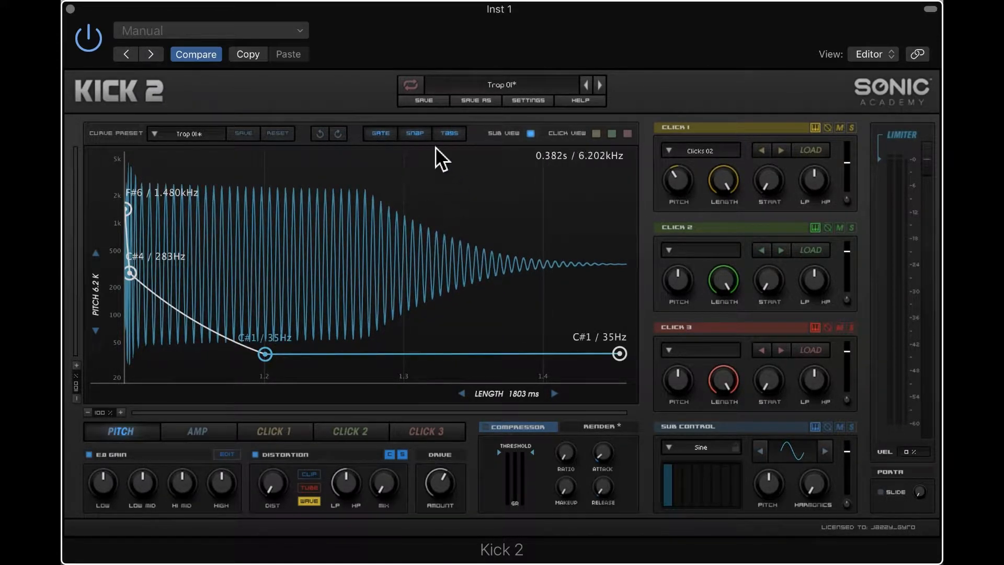
left_click(422, 135)
mouse_move(271, 356)
left_mouse_down()
mouse_move(301, 318)
mouse_move(296, 301)
mouse_move(274, 310)
mouse_move(270, 356)
left_mouse_up()
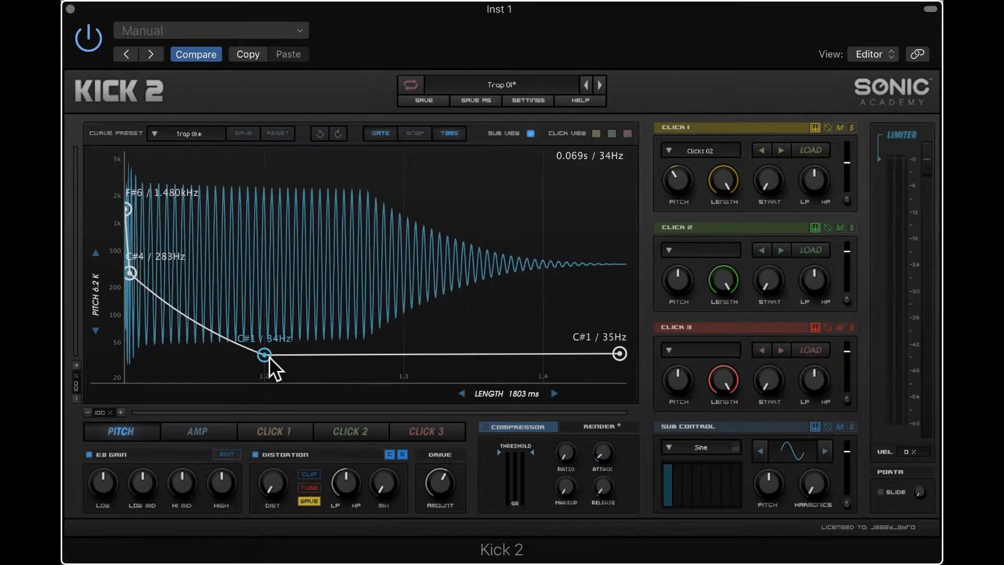
left_click(423, 135)
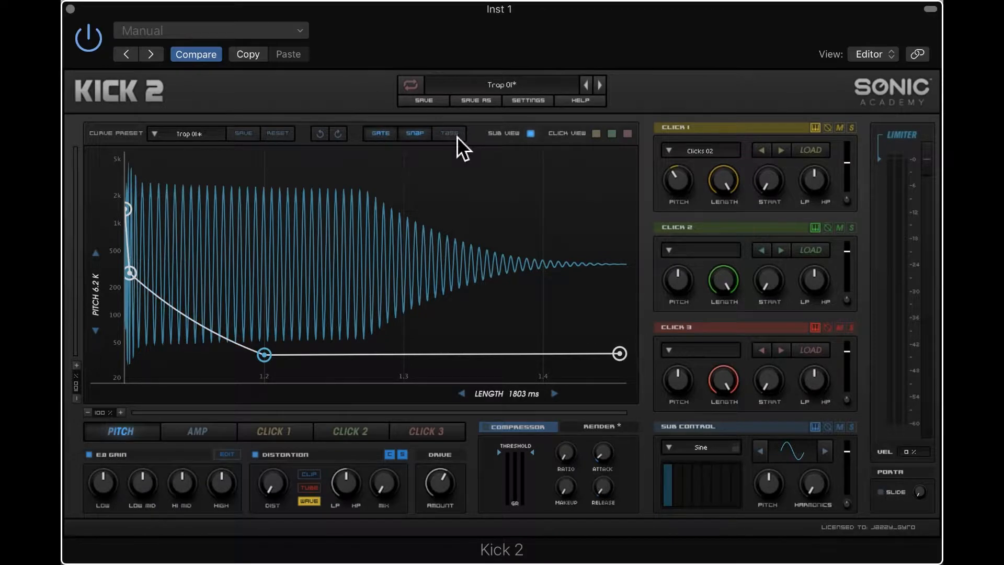
Compare the curve display with the node tags, sub waveform and Click 1 waveform shown and hidden.
left_click(457, 137)
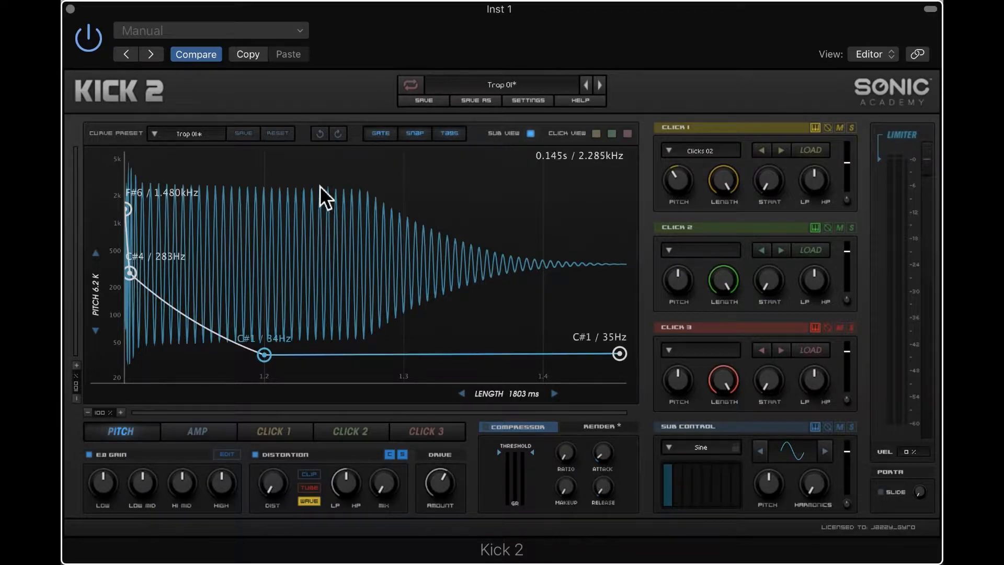
left_click(535, 137)
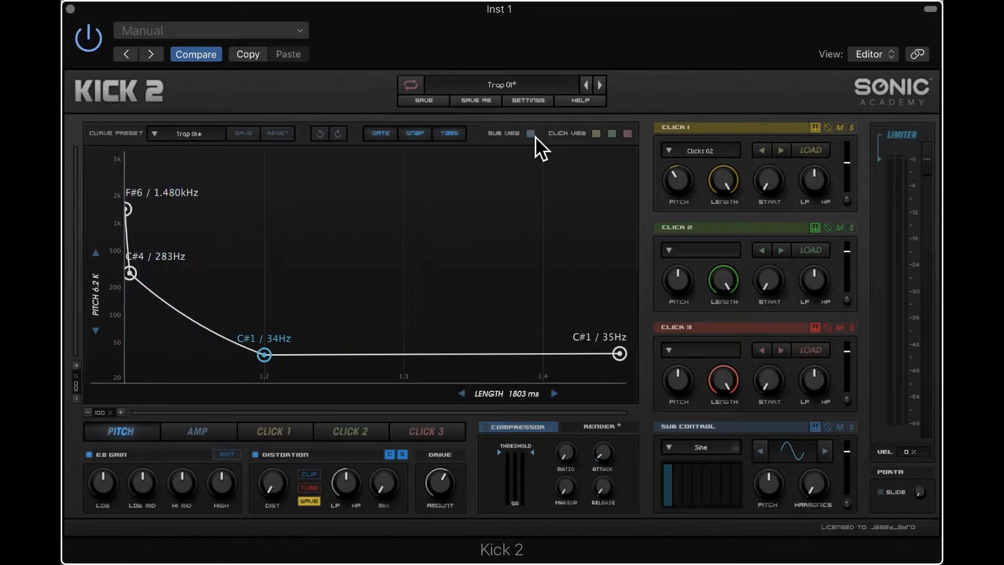
left_click(534, 136)
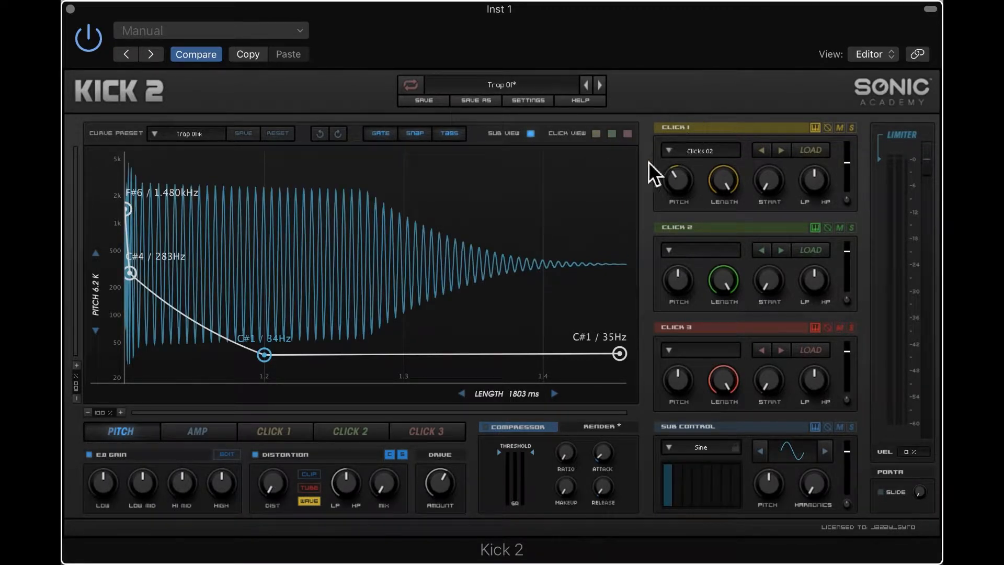
left_click(597, 135)
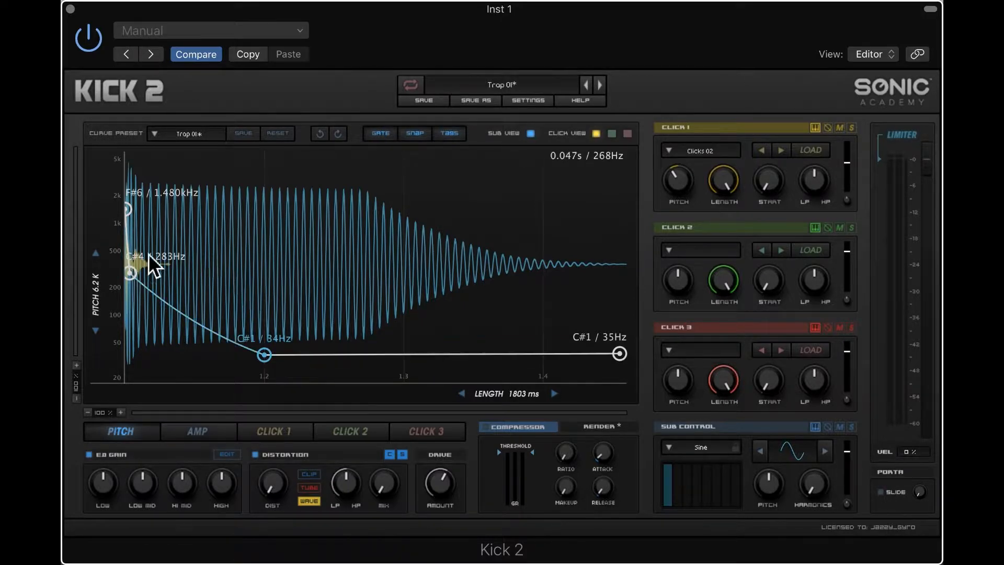
left_click(597, 134)
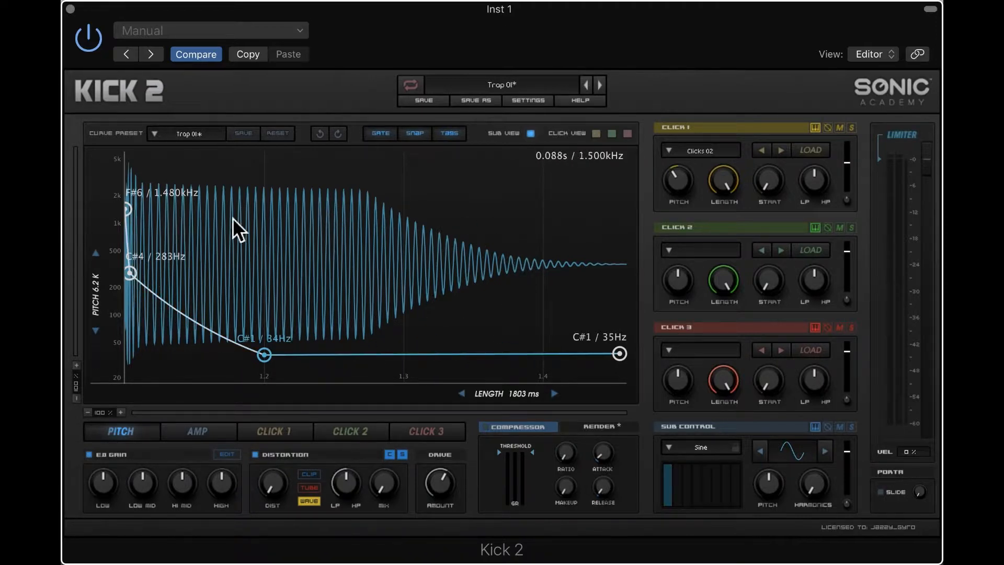
Examine the pitch curve at vertical zoom levels up to 400% and return the graph to 100%.
left_click(79, 367)
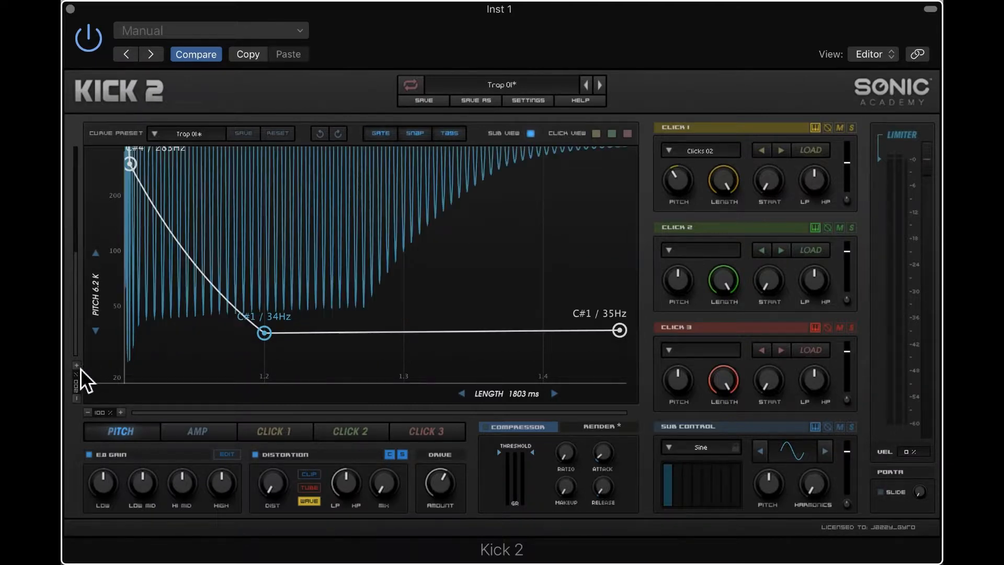
left_click(79, 368)
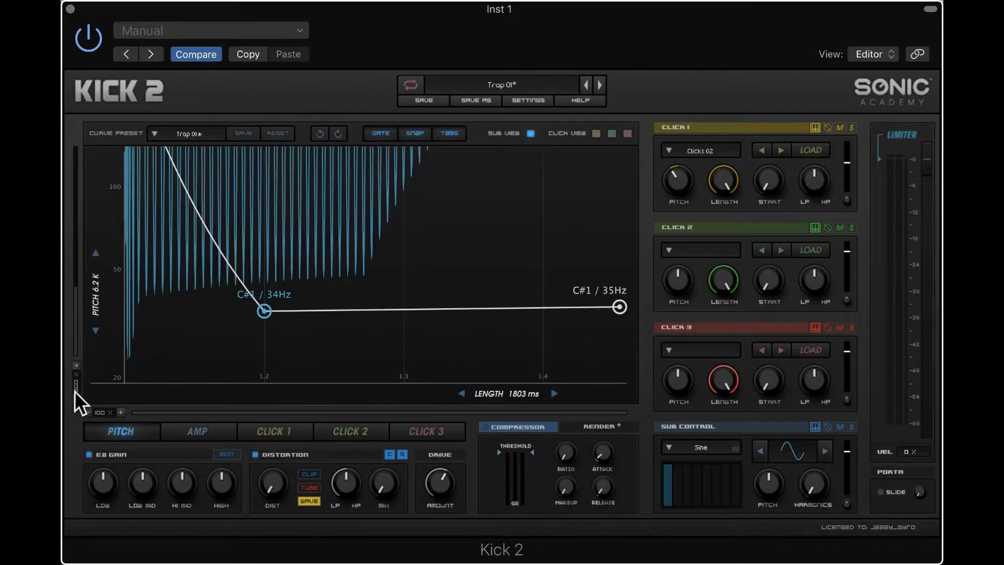
left_click(77, 399)
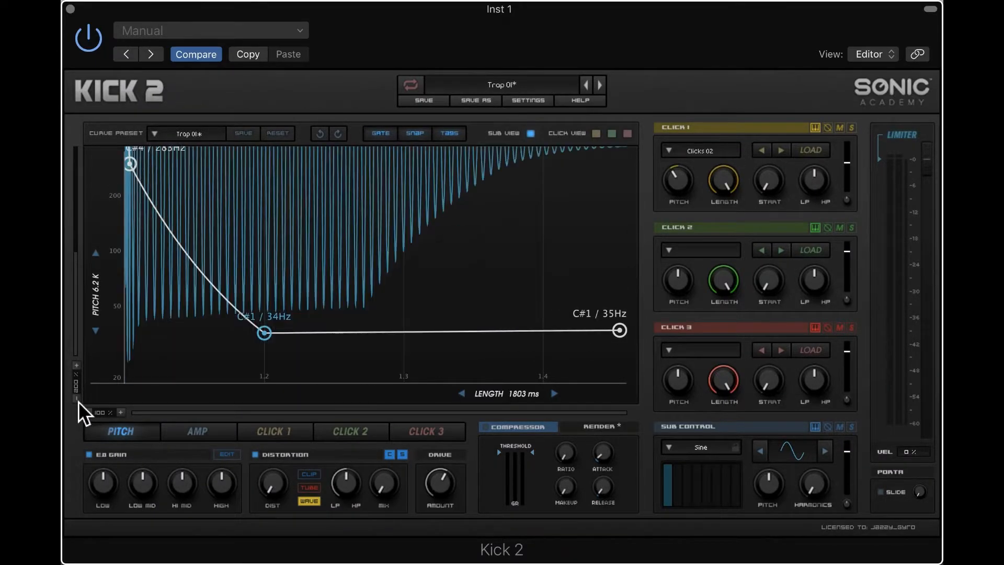
left_click(77, 399)
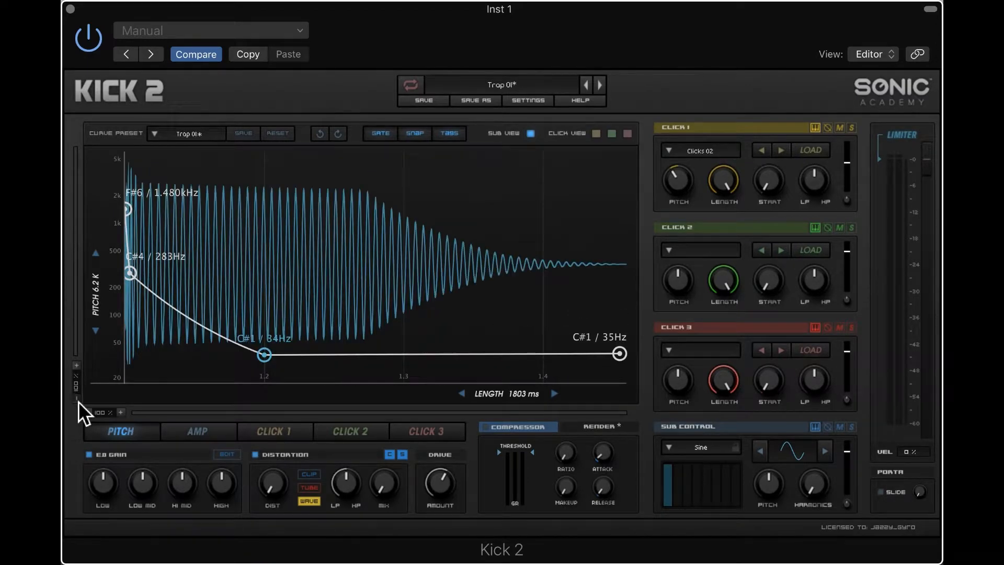
left_click(81, 370)
left_click(81, 370)
left_click(81, 370)
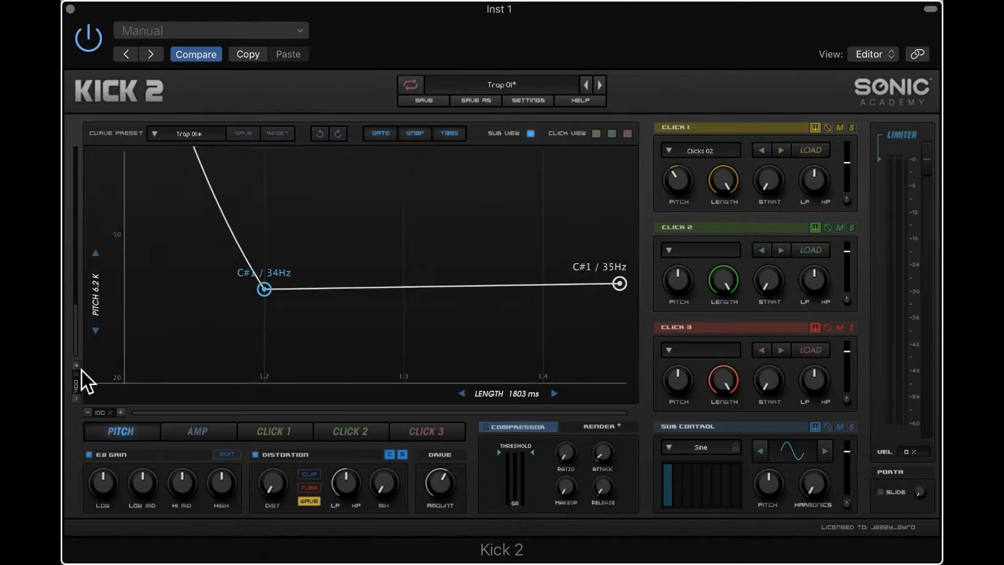
scroll(158, 296, "up", 15)
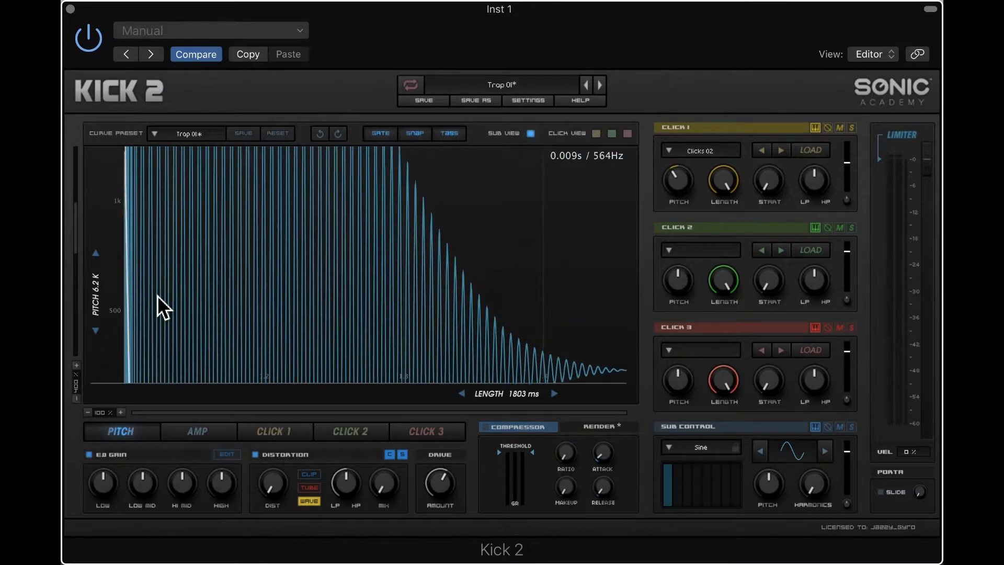
scroll(157, 296, "down", 10)
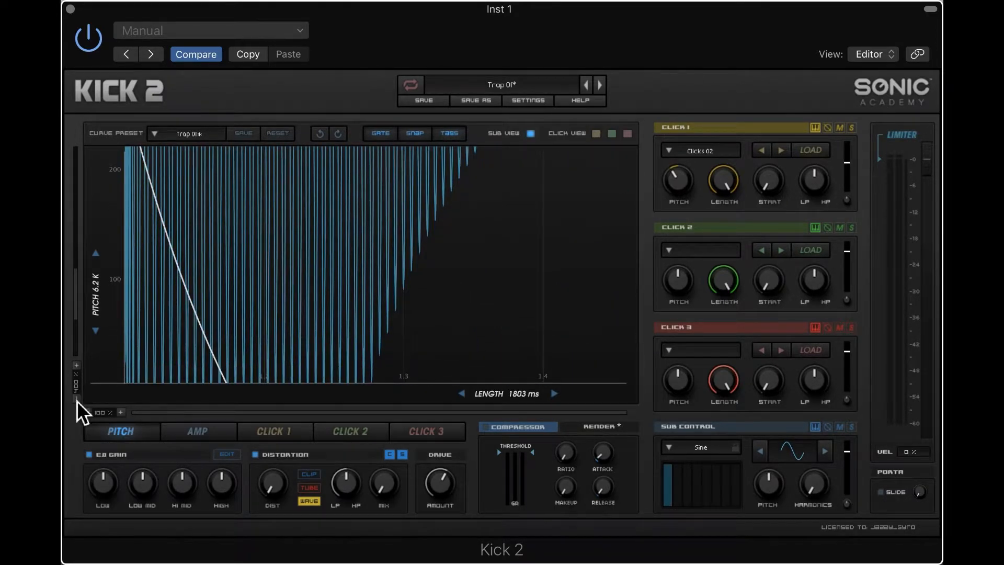
left_click(81, 402)
left_click(81, 403)
left_click(81, 403)
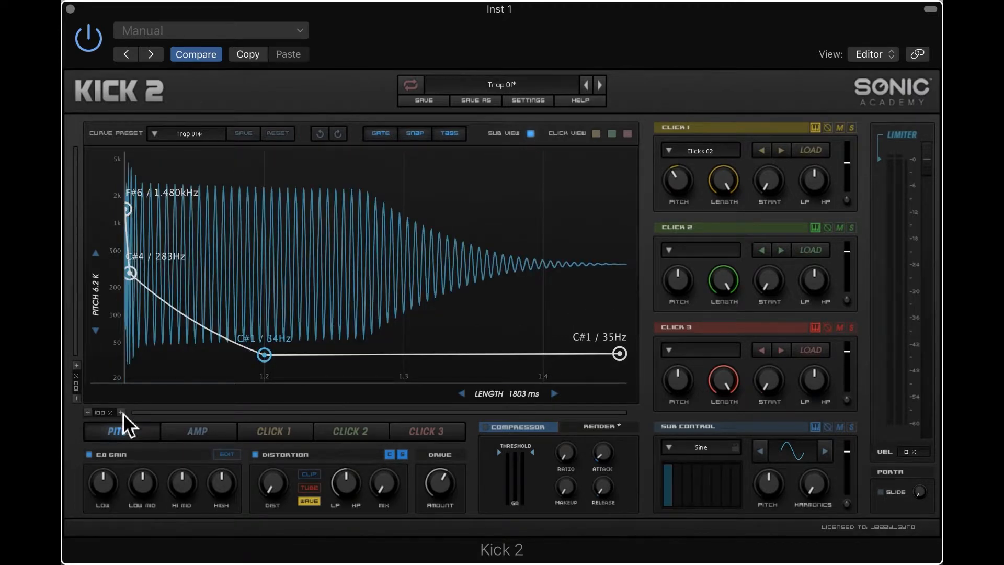
mouse_move(108, 416)
left_mouse_down()
mouse_move(109, 372)
mouse_move(108, 429)
left_mouse_up()
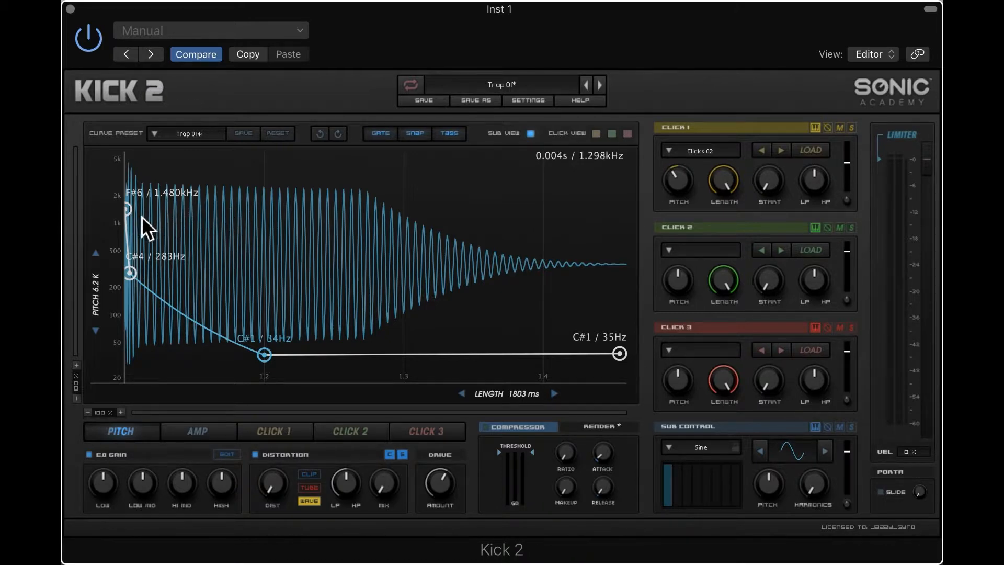
Reshape the start of the pitch curve, moving its second node to F#4 / 370 Hz and its third to F#1 / 46 Hz.
mouse_move(130, 213)
left_mouse_down()
mouse_move(129, 189)
mouse_move(126, 214)
left_mouse_up()
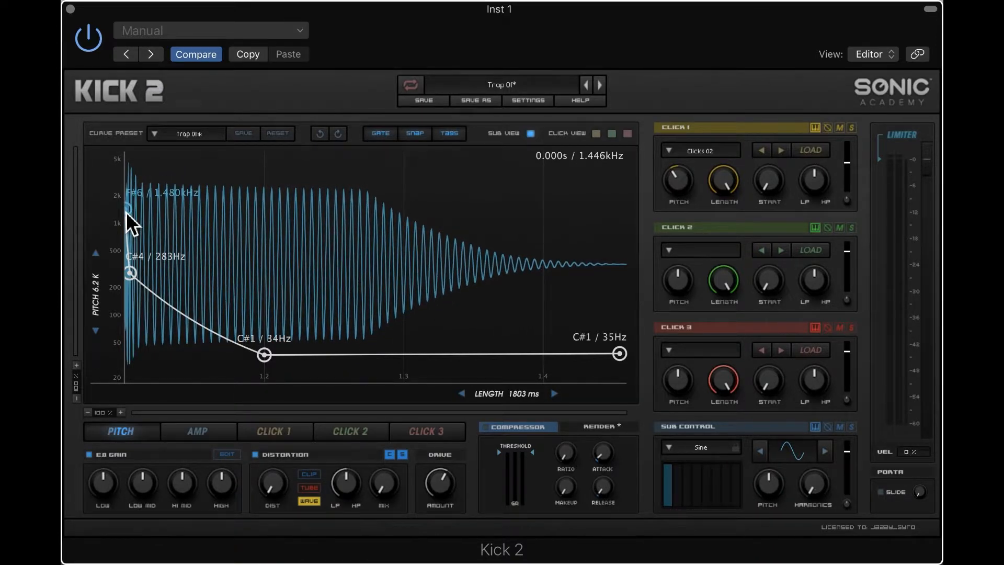
mouse_move(133, 269)
left_mouse_down()
mouse_move(133, 279)
mouse_move(142, 266)
left_mouse_up()
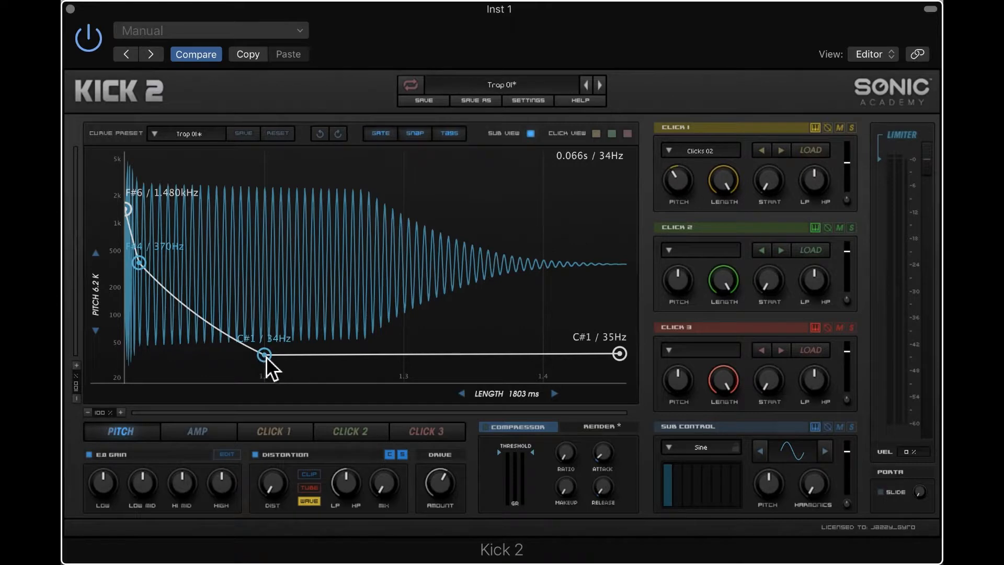
left_click_drag(266, 357, 267, 352)
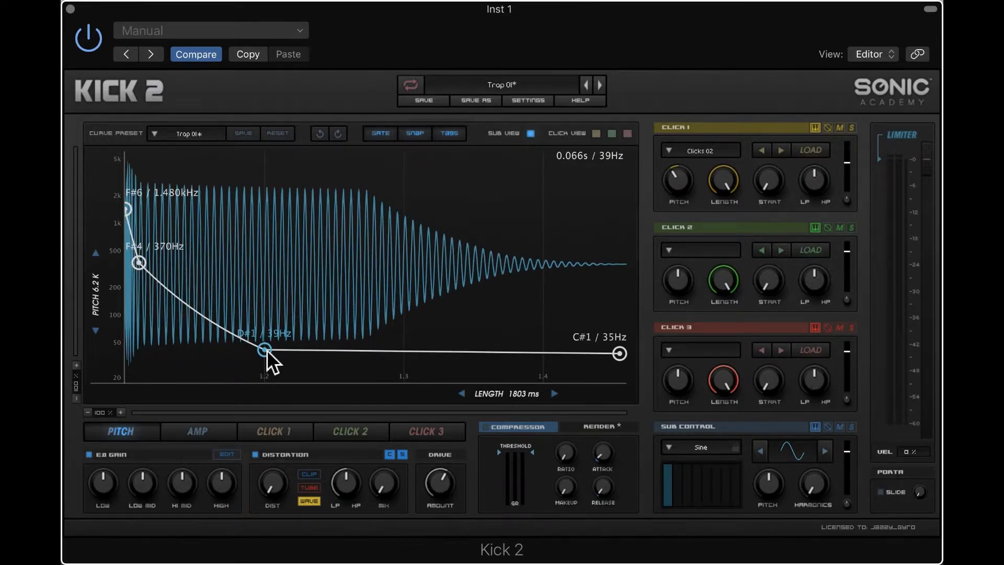
left_click_drag(267, 350, 267, 345)
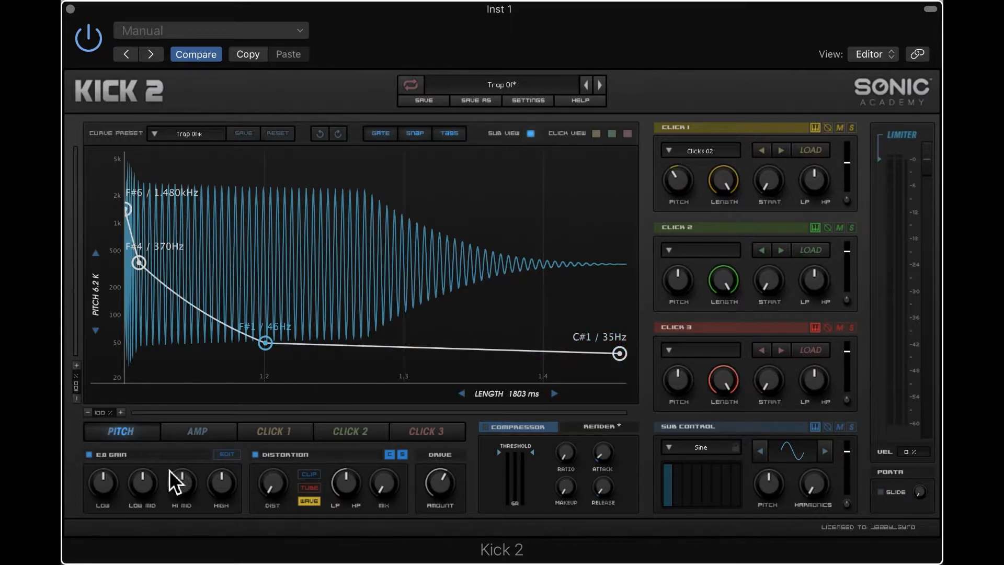
View the EQ graph, return to the pitch curve, and raise its last node to F#1 / 46 Hz.
left_click(226, 455)
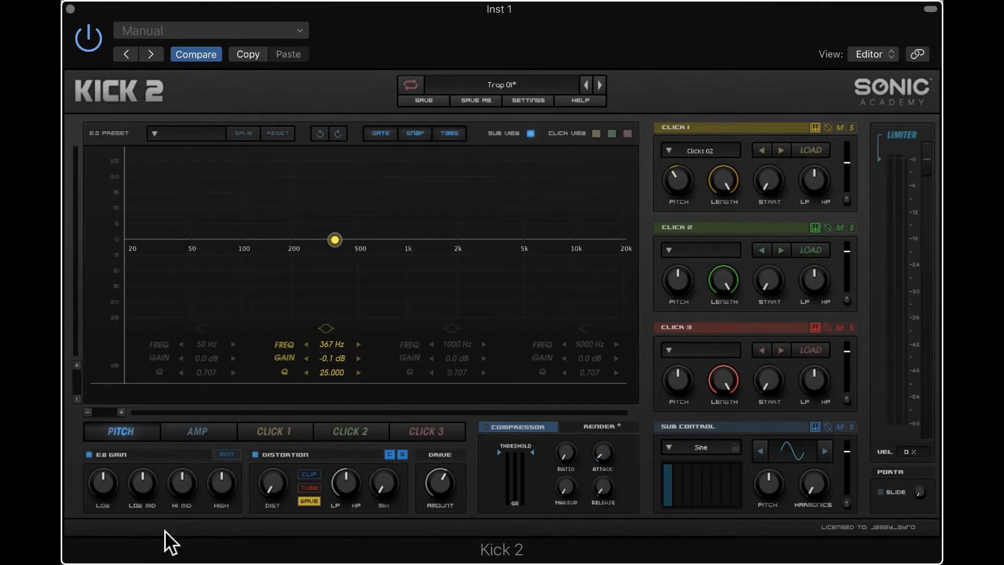
left_click(226, 455)
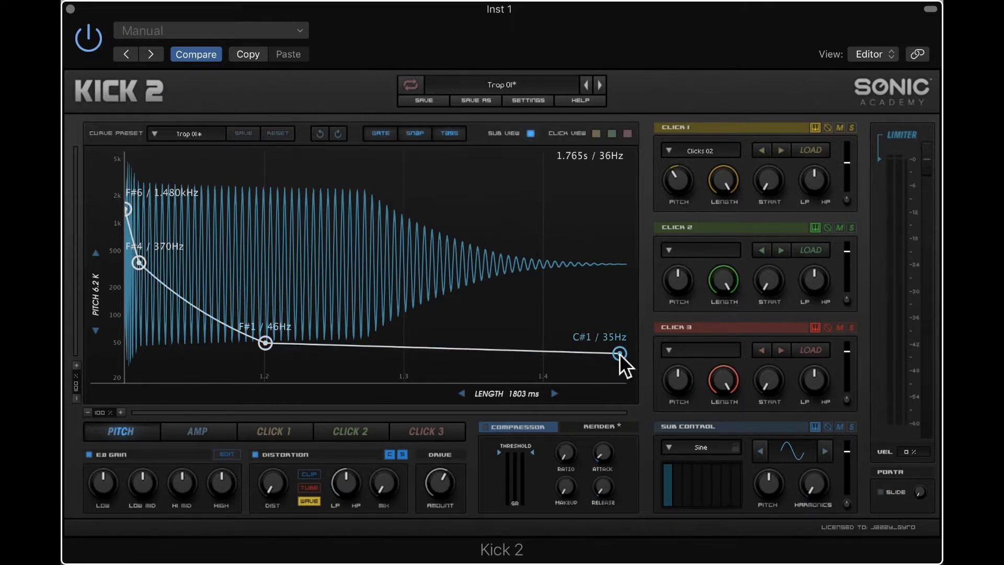
left_click_drag(619, 354, 621, 343)
Try adding a pitch node at about A2 / 107 Hz between the third and last nodes, reposition it, and delete it.
double_click(402, 312)
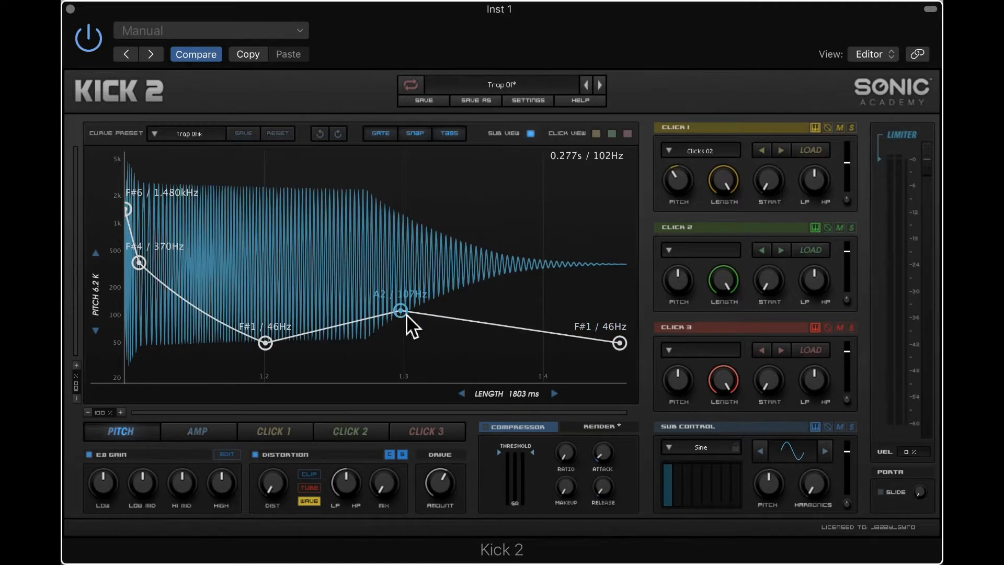
left_click_drag(405, 314, 371, 343)
double_click(371, 343)
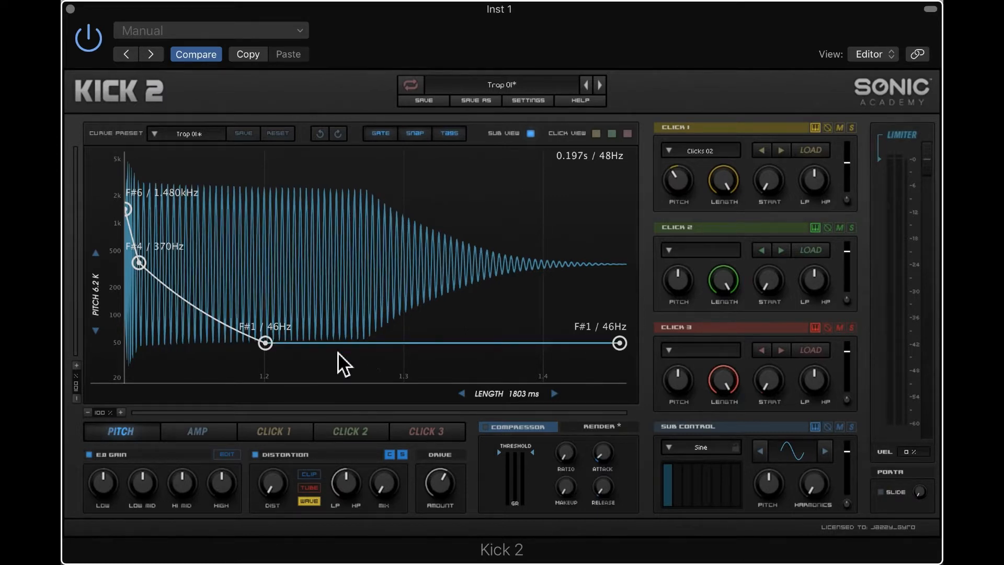
Try bending the final pitch segment upward, and reset it to a straight line.
left_click_drag(411, 345, 413, 326)
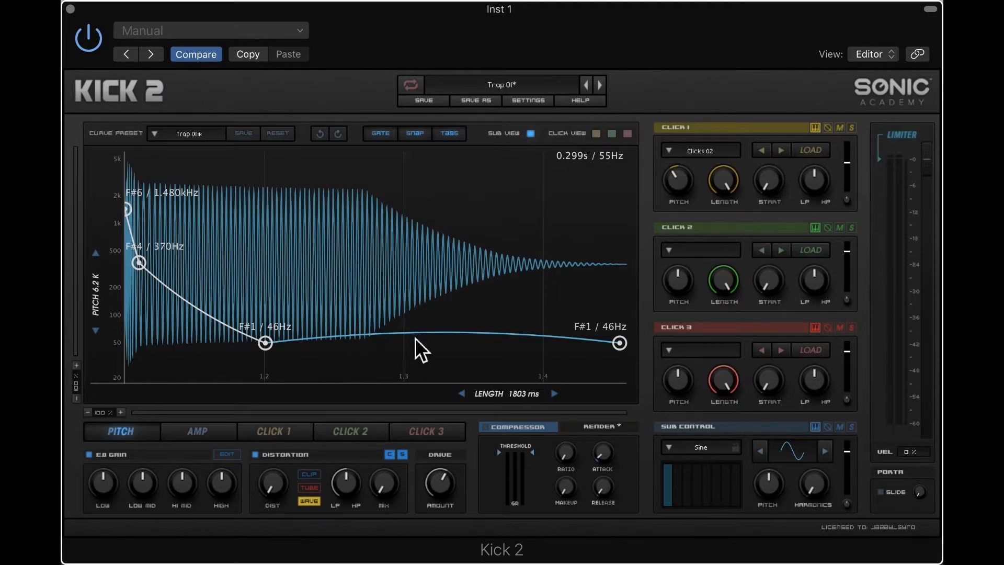
double_click(415, 338)
double_click(414, 338)
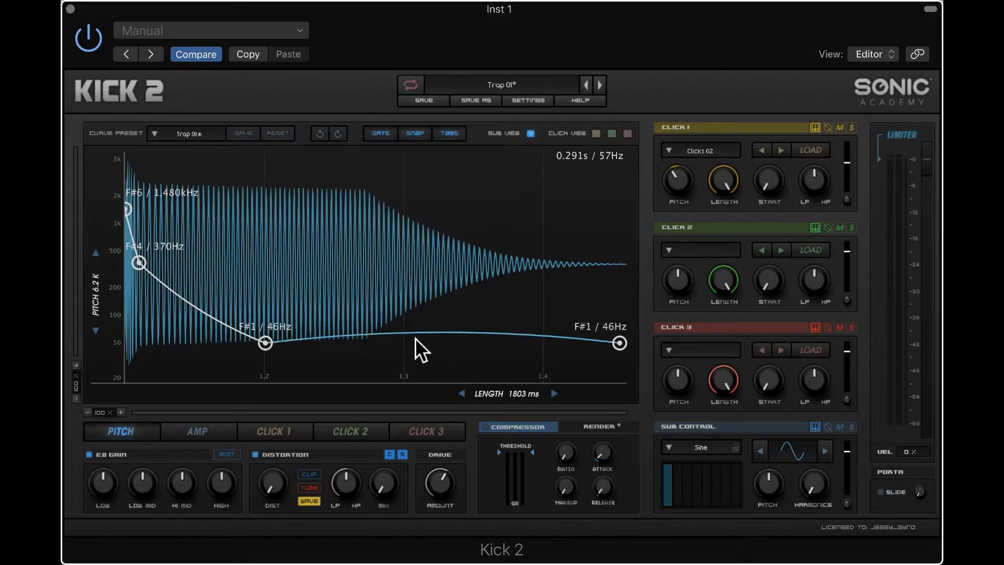
right_click(424, 336)
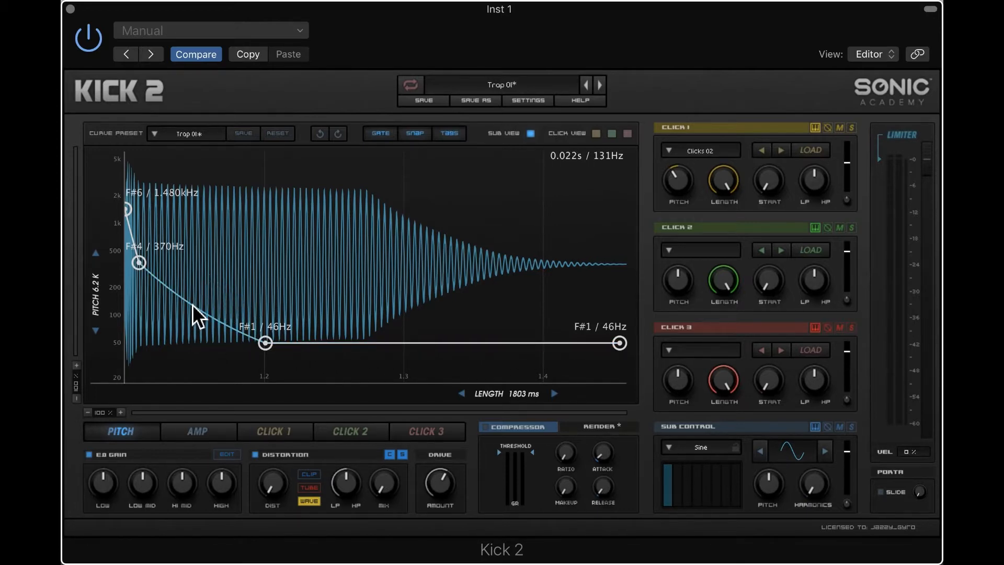
Adjust the bend between the second and third pitch nodes, and curve the final segment very slightly upward.
mouse_move(192, 304)
left_mouse_down()
mouse_move(240, 260)
mouse_move(200, 309)
left_mouse_up()
mouse_move(426, 345)
left_mouse_down()
mouse_move(431, 322)
mouse_move(430, 344)
left_mouse_up()
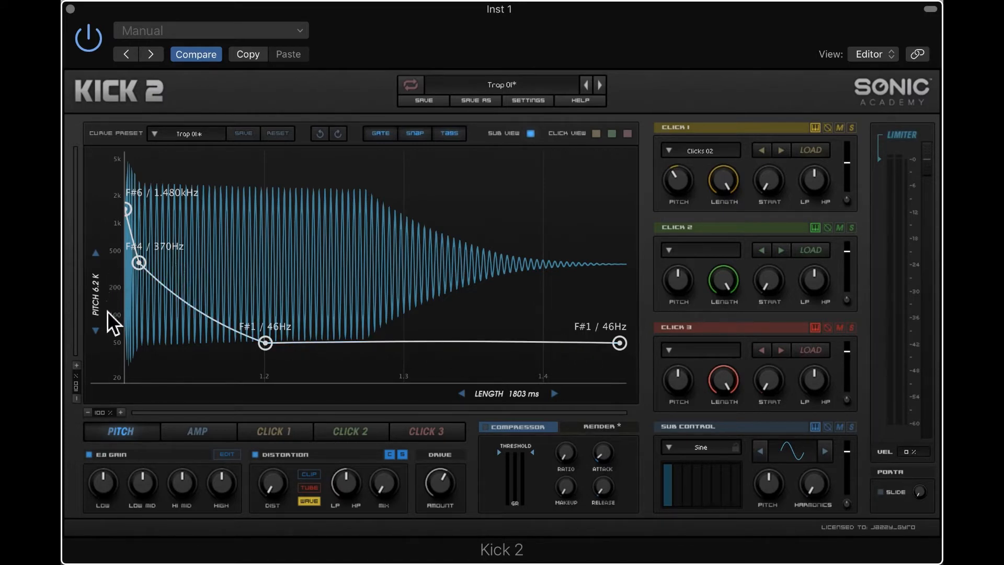
Set the graph's pitch range to 6.0 K and the kick length to 3000 ms.
mouse_move(99, 308)
left_mouse_down()
mouse_move(100, 217)
mouse_move(100, 318)
mouse_move(99, 189)
mouse_move(100, 294)
mouse_move(111, 296)
left_mouse_up()
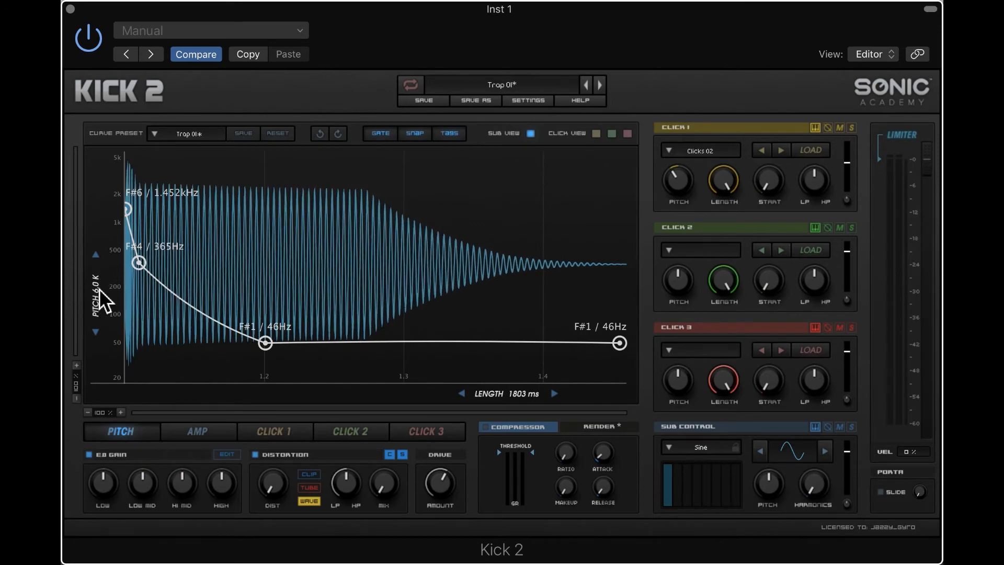
left_click_drag(493, 395, 575, 396)
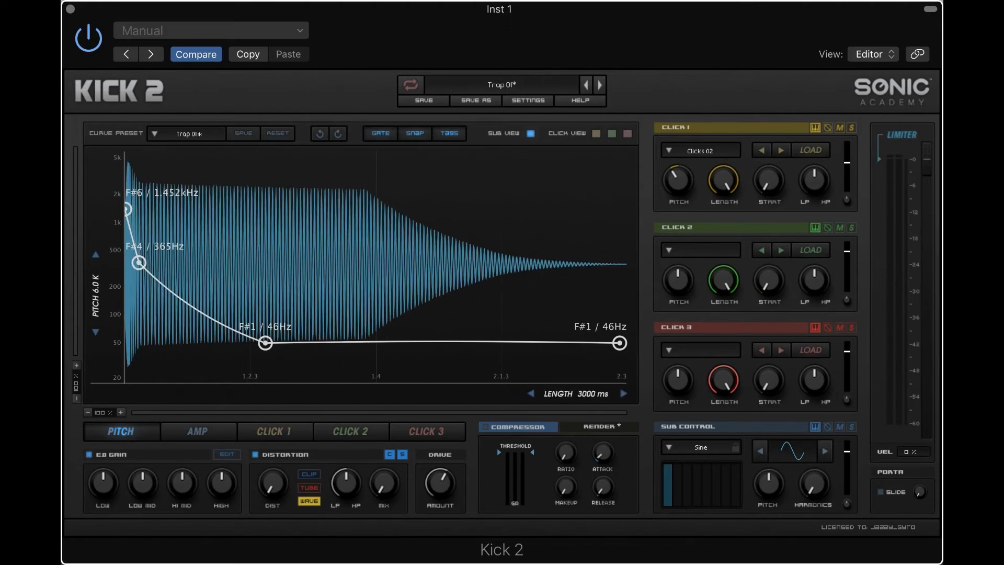